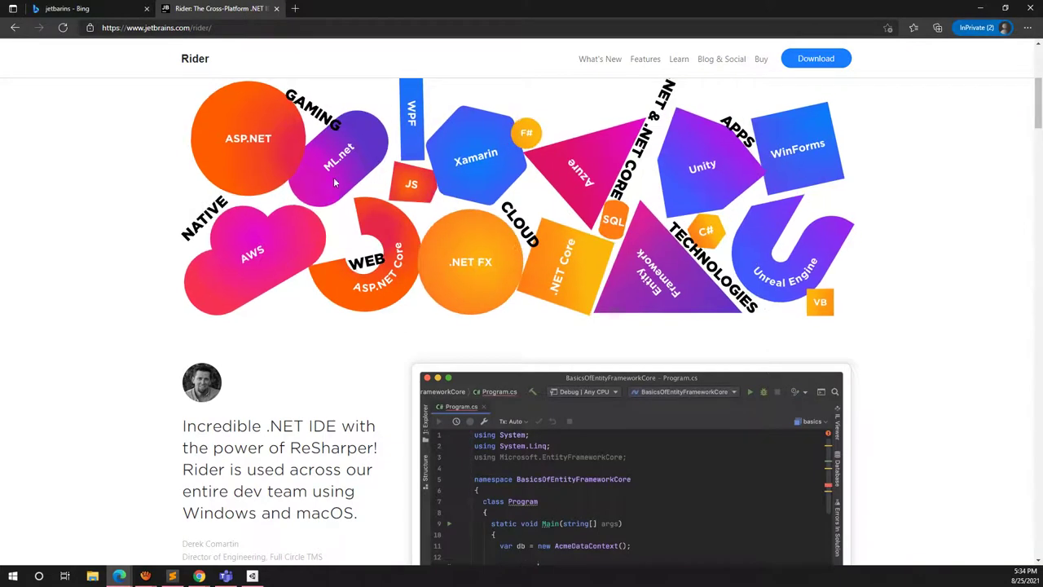
Step: Download the JetBrains Rider free 30-day trial installer from the Rider product page
{"action": "scroll", "coordinate": [827, 256], "scroll_direction": "up", "scroll_amount": 1}
{"action": "scroll", "coordinate": [827, 256], "scroll_direction": "up", "scroll_amount": 2}
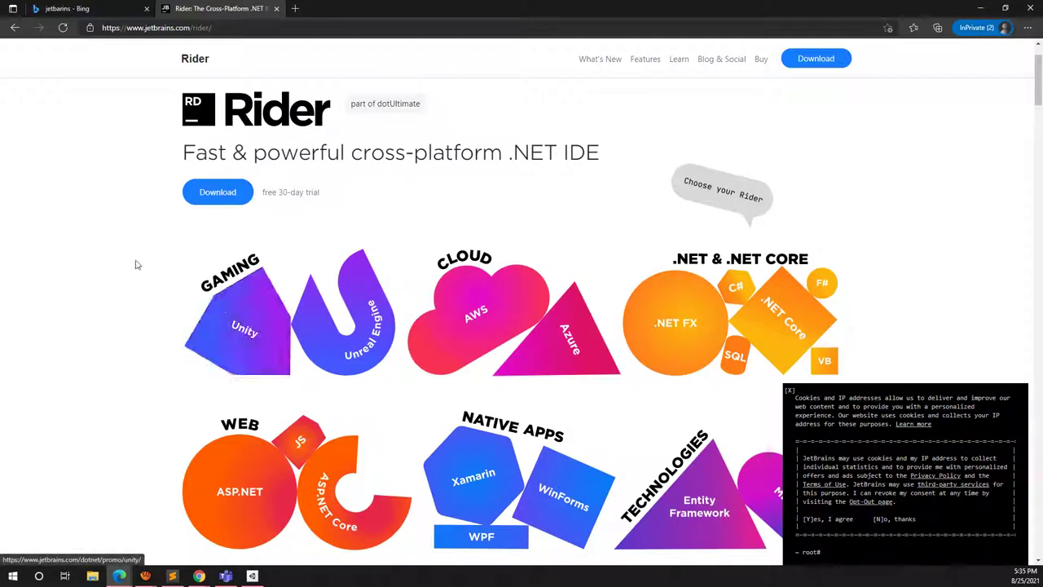
{"action": "left_click", "coordinate": [216, 194]}
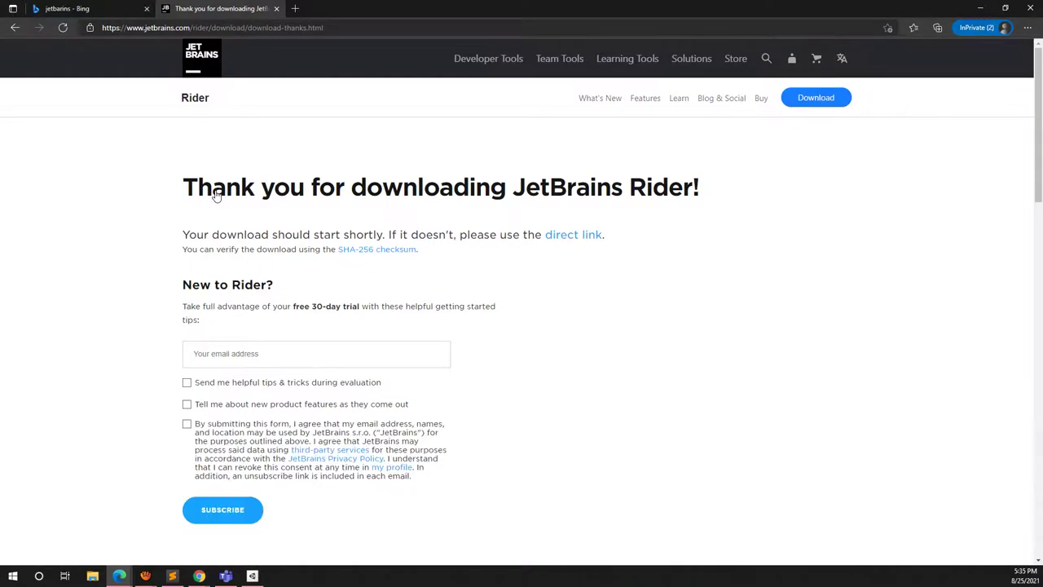
{"action": "scroll", "coordinate": [557, 319], "scroll_direction": "down", "scroll_amount": 3}
{"action": "scroll", "coordinate": [559, 319], "scroll_direction": "up", "scroll_amount": 3}
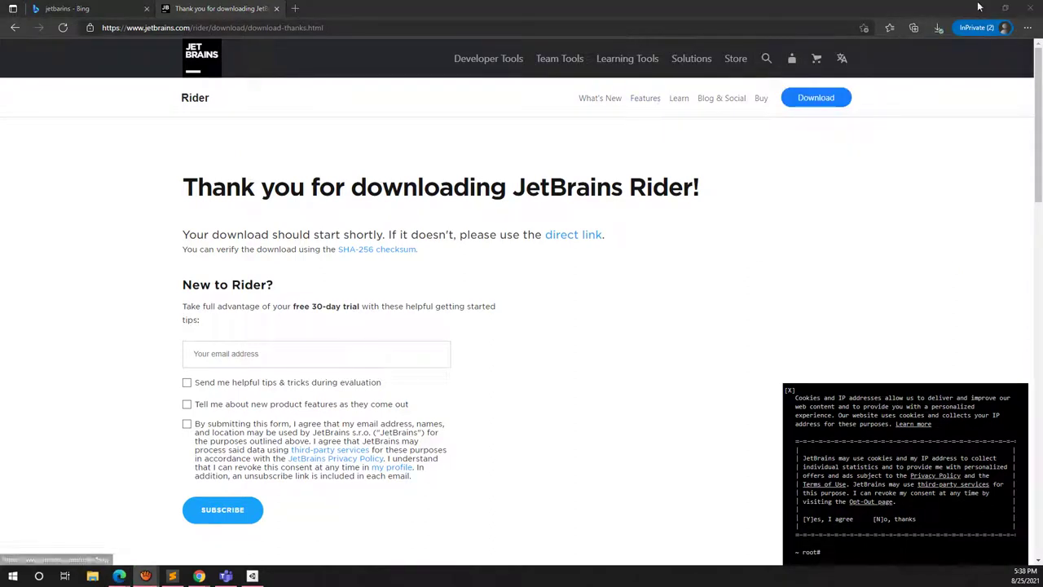
Step: Find the downloaded JetBrains Rider 2021.2 installer, start it and minimize the browser window
{"action": "left_click", "coordinate": [939, 27]}
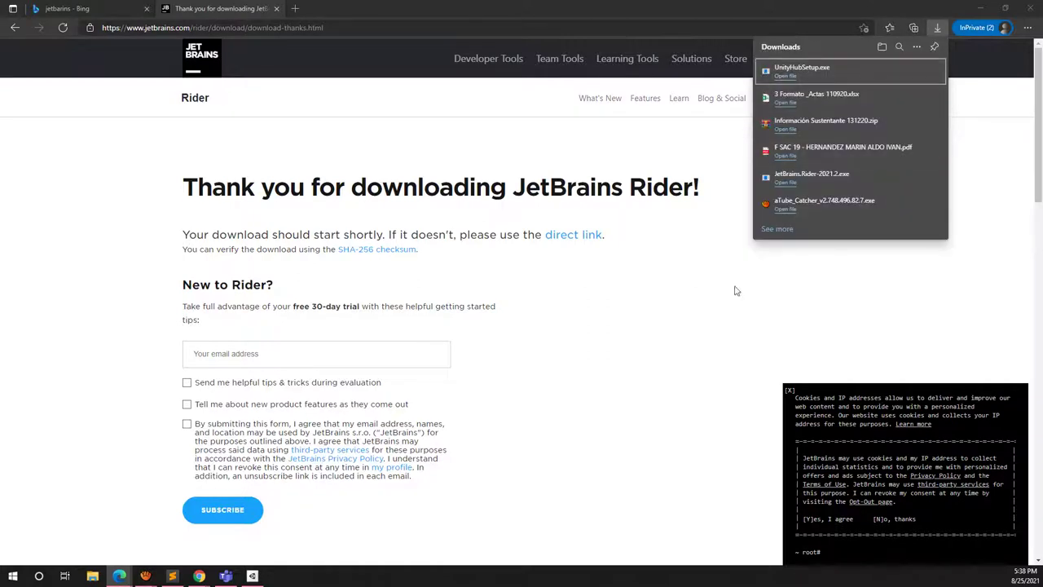
{"action": "left_click", "coordinate": [511, 156]}
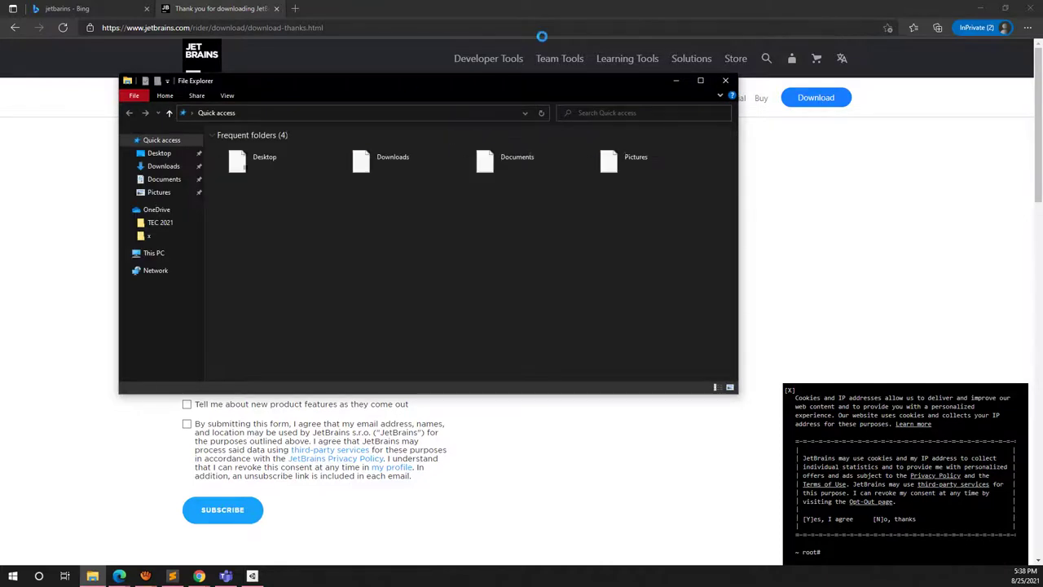
{"action": "key", "text": "super+Down"}
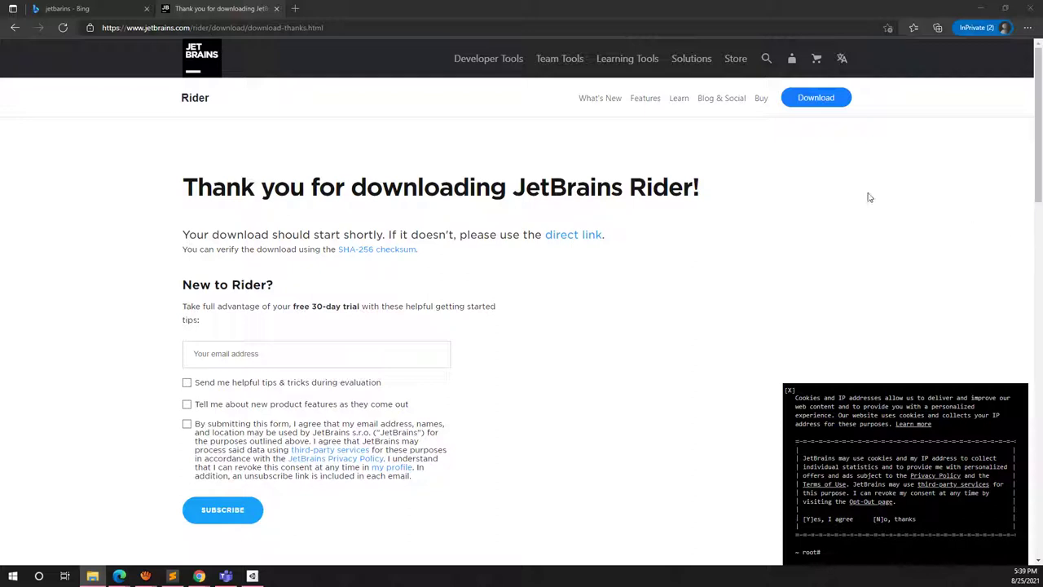
{"action": "left_click", "coordinate": [979, 7]}
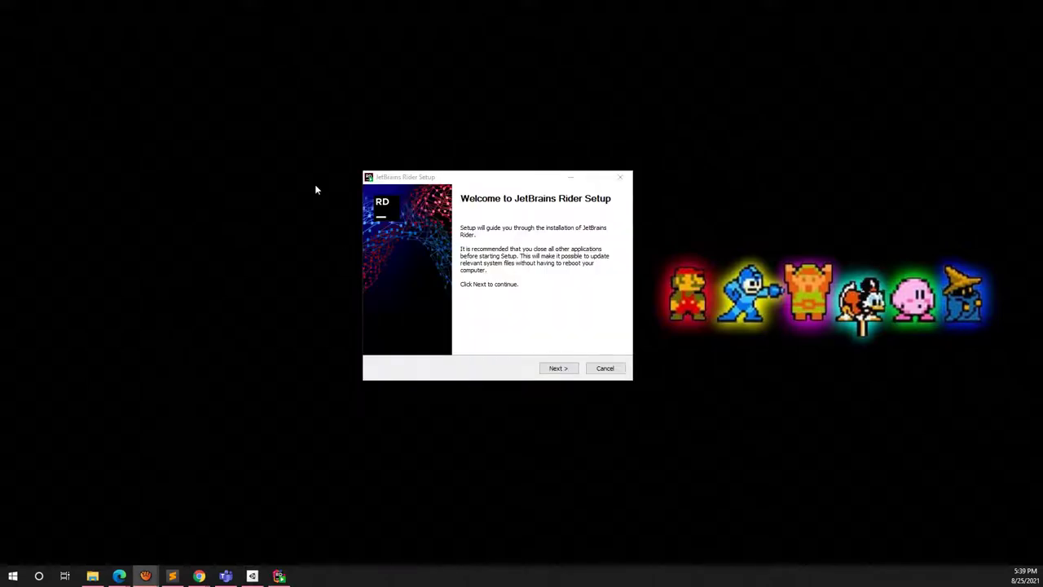
Step: Go through the setup welcome and accept the default destination folder C:\Program Files\JetBrains\JetBrains Rider 2021.2
{"action": "left_click", "coordinate": [558, 369]}
{"action": "left_click", "coordinate": [556, 370]}
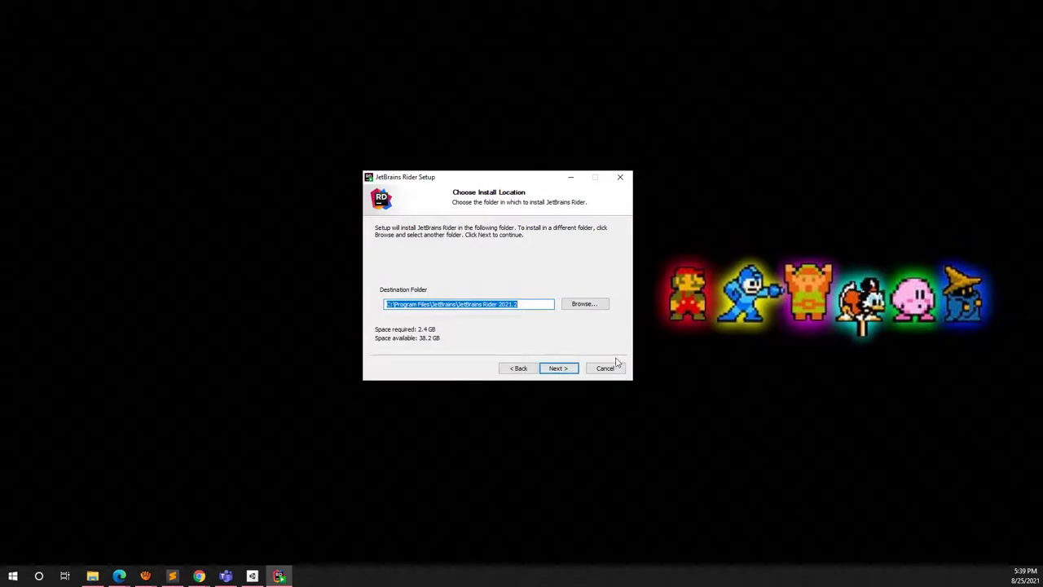
{"action": "left_click", "coordinate": [555, 369]}
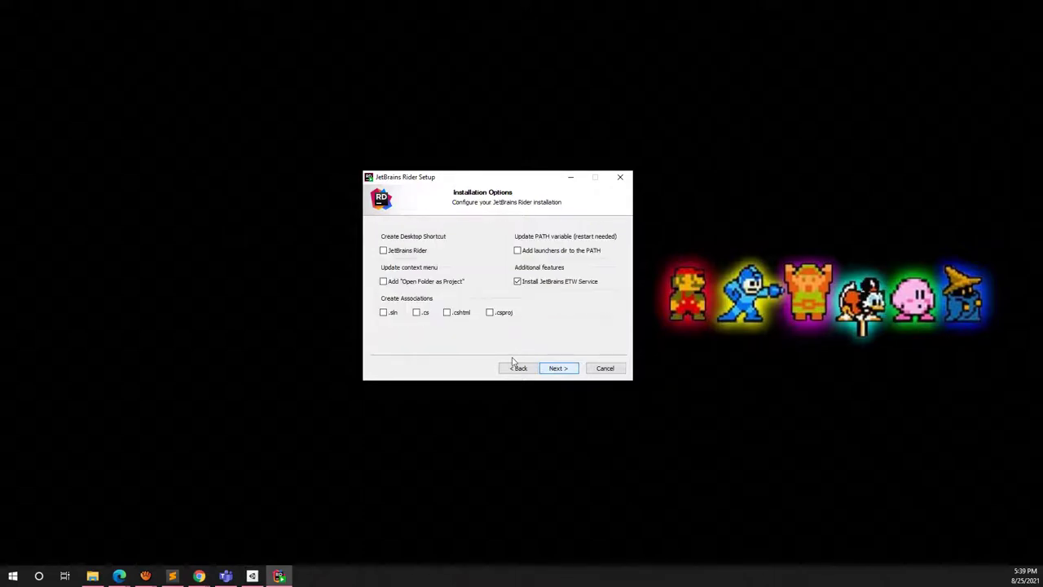
Step: Install Rider with a desktop shortcut, launchers dir in the PATH and "Open Folder as Project" enabled, finishing with the manual reboot option
{"action": "left_click", "coordinate": [399, 253]}
{"action": "left_click", "coordinate": [532, 253]}
{"action": "left_click", "coordinate": [385, 283]}
{"action": "left_click", "coordinate": [557, 368]}
{"action": "left_click", "coordinate": [559, 368]}
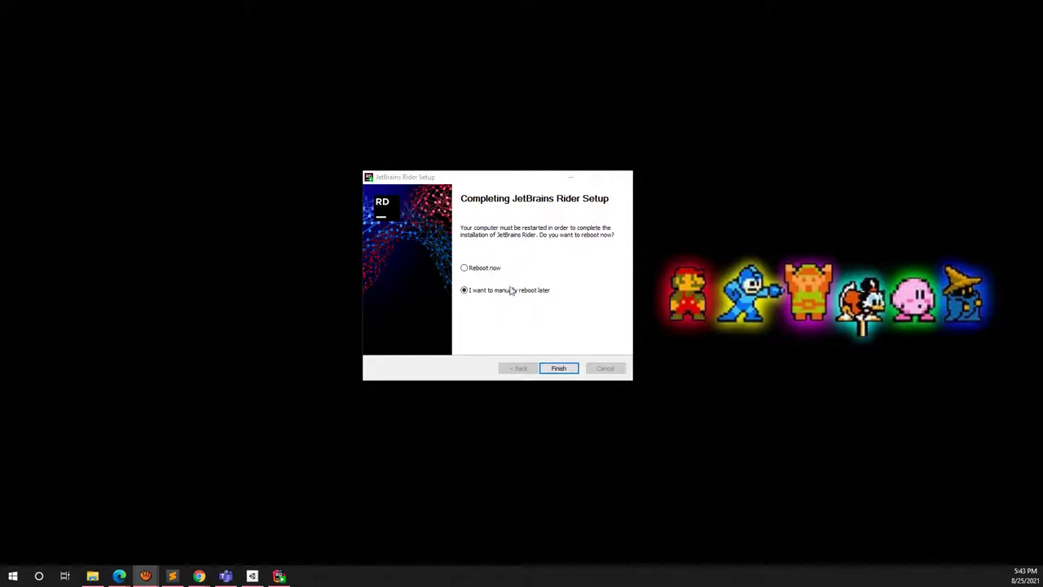
{"action": "left_click", "coordinate": [571, 370]}
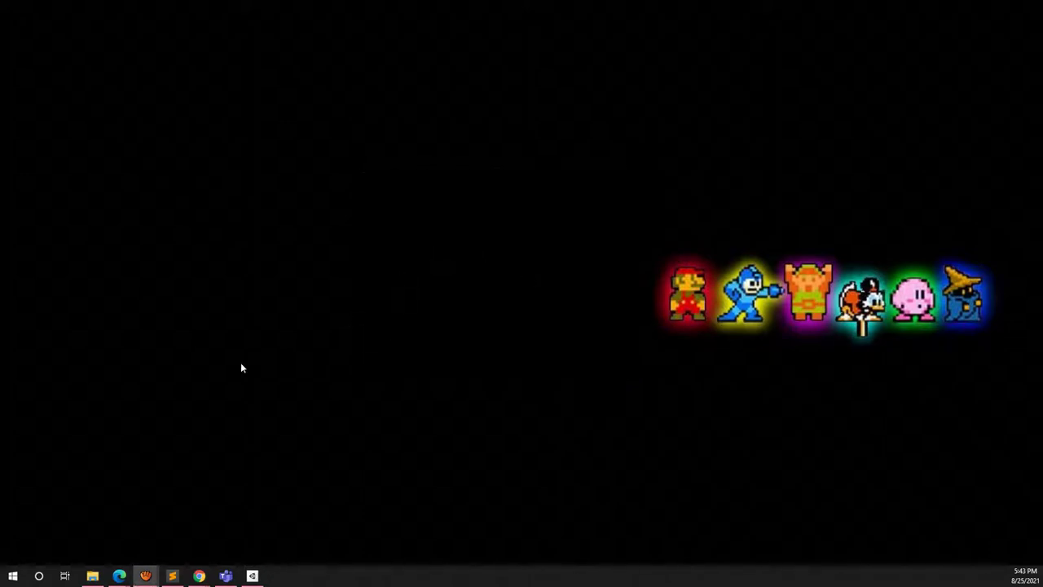
Step: Launch JetBrains Rider 2021.2 from a Windows search for "rider" and choose not to import settings
{"action": "left_click", "coordinate": [13, 575]}
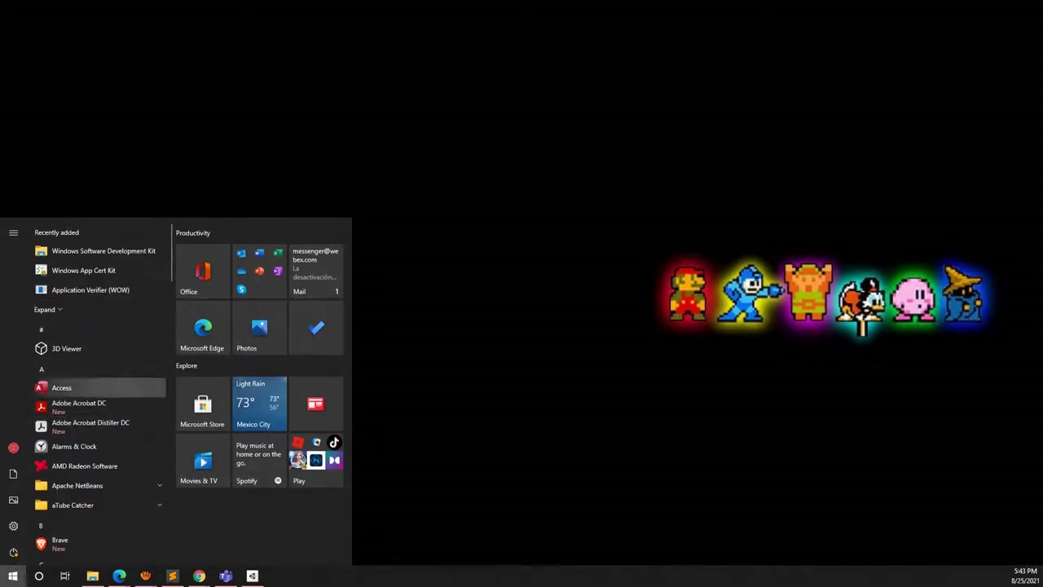
{"action": "left_click", "coordinate": [410, 360]}
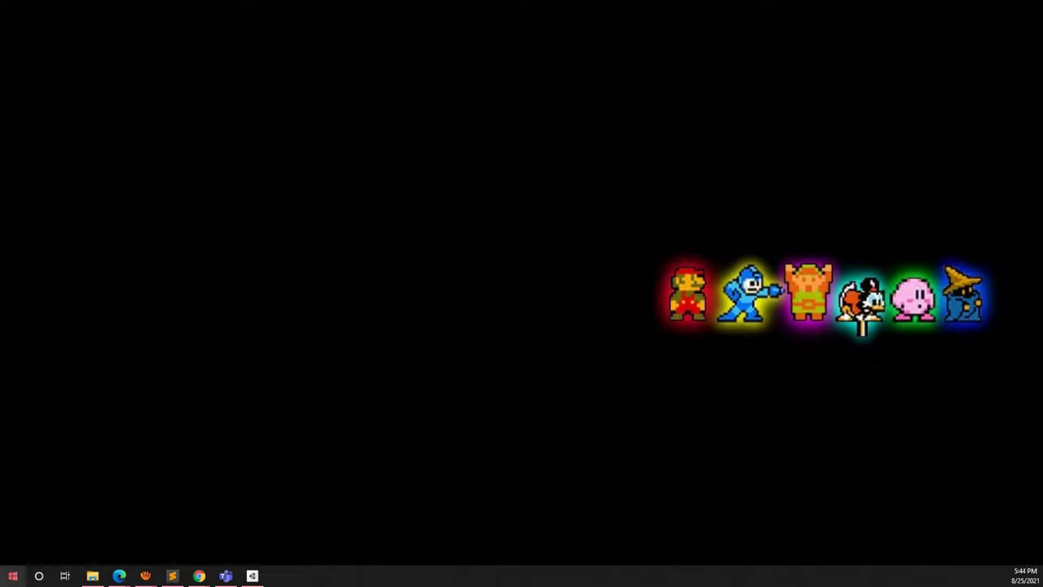
{"action": "key", "text": "super"}
{"action": "type", "text": "rider"}
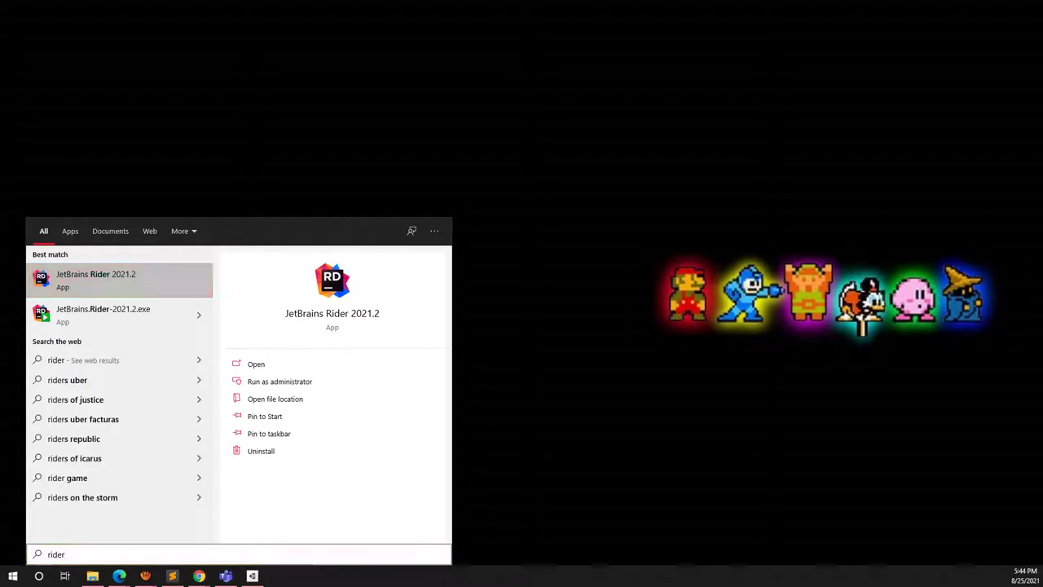
{"action": "key", "text": "Return"}
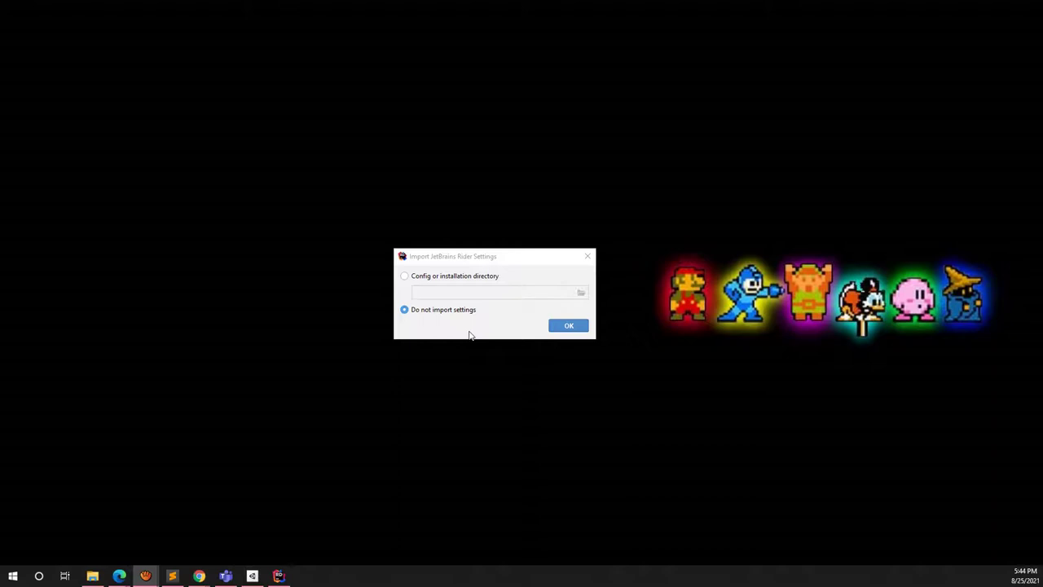
{"action": "left_click", "coordinate": [568, 327]}
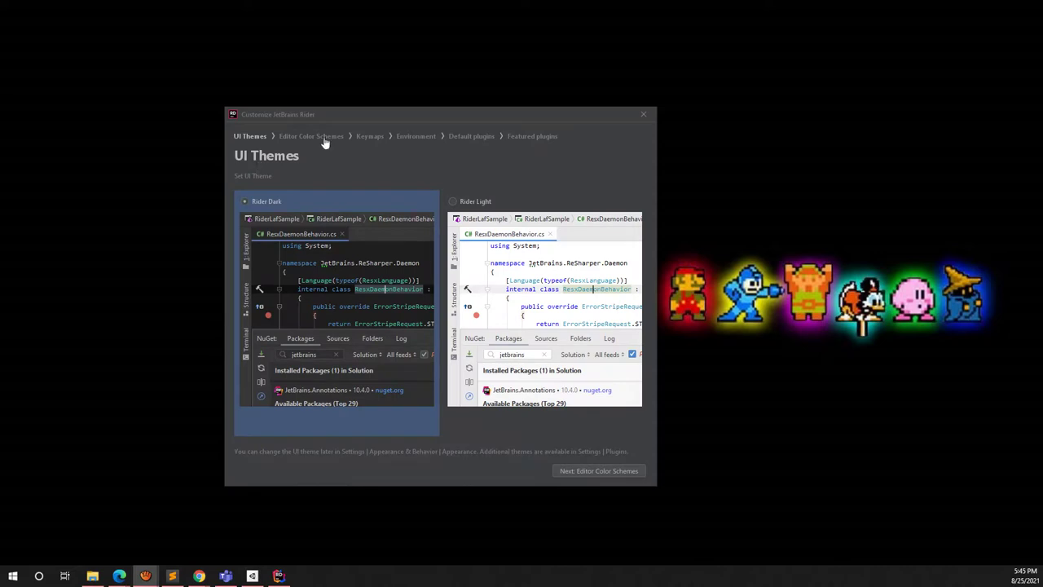
Step: Keep the Rider Dark UI theme, set the editor color scheme to Visual Studio Dark and accept the Visual Studio keymap
{"action": "left_click", "coordinate": [494, 162]}
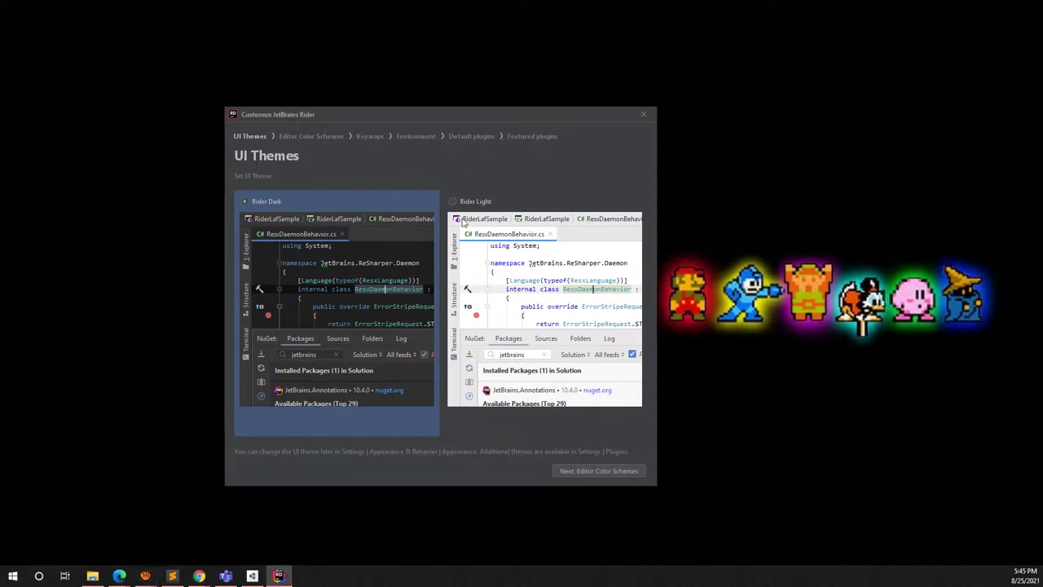
{"action": "left_click", "coordinate": [572, 471]}
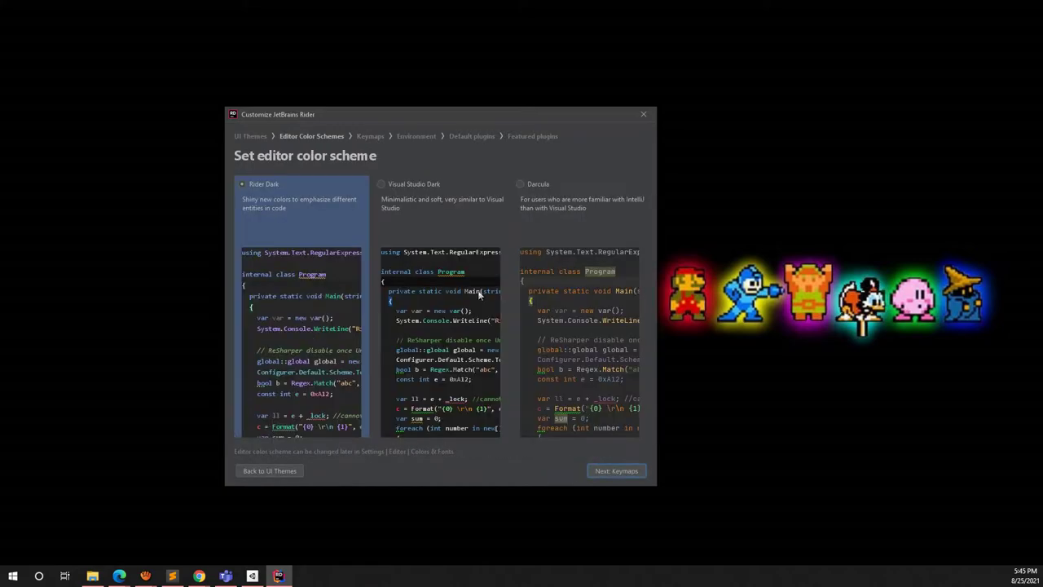
{"action": "left_click", "coordinate": [456, 207]}
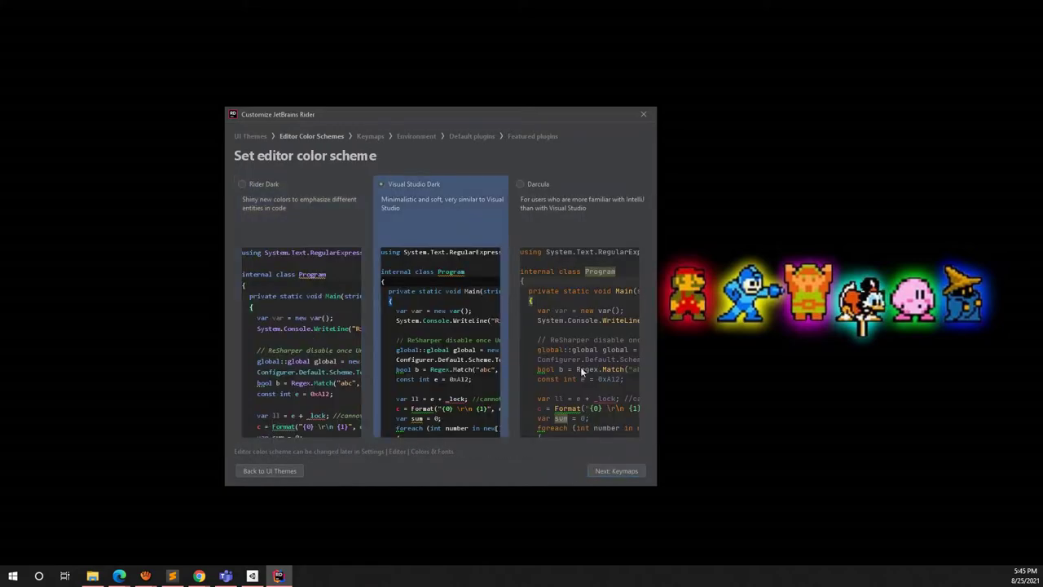
{"action": "left_click", "coordinate": [636, 472]}
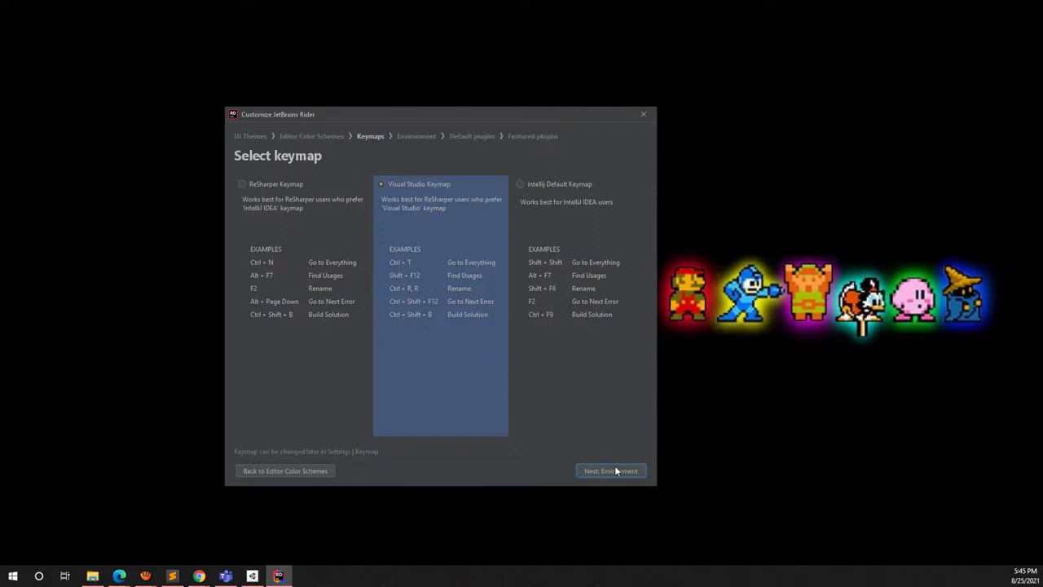
{"action": "left_click", "coordinate": [616, 471]}
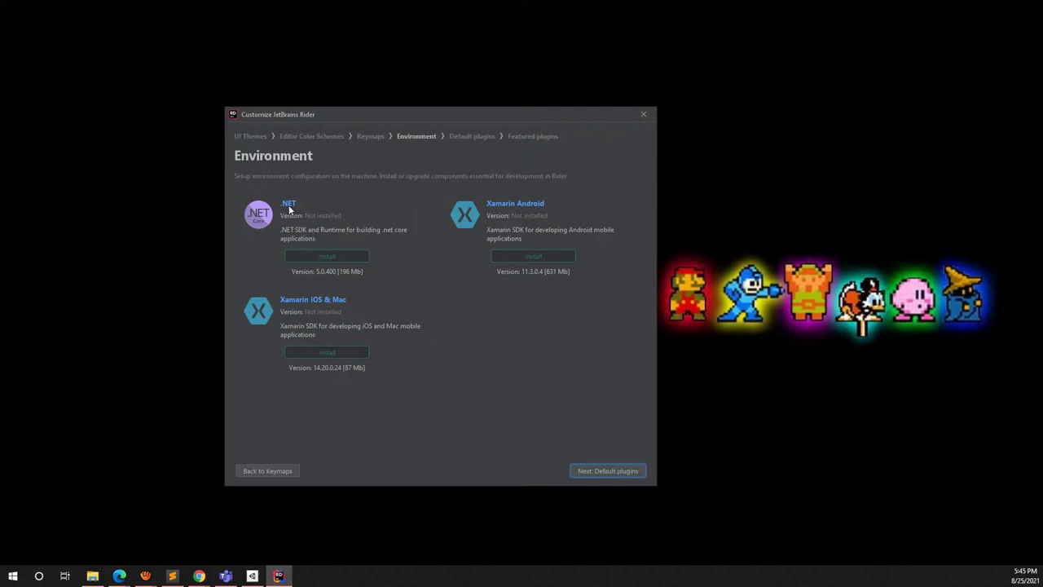
Step: Install the .NET 5.0.400 environment component, then finish the customization with the default plugins and no featured plugins
{"action": "left_click", "coordinate": [327, 257]}
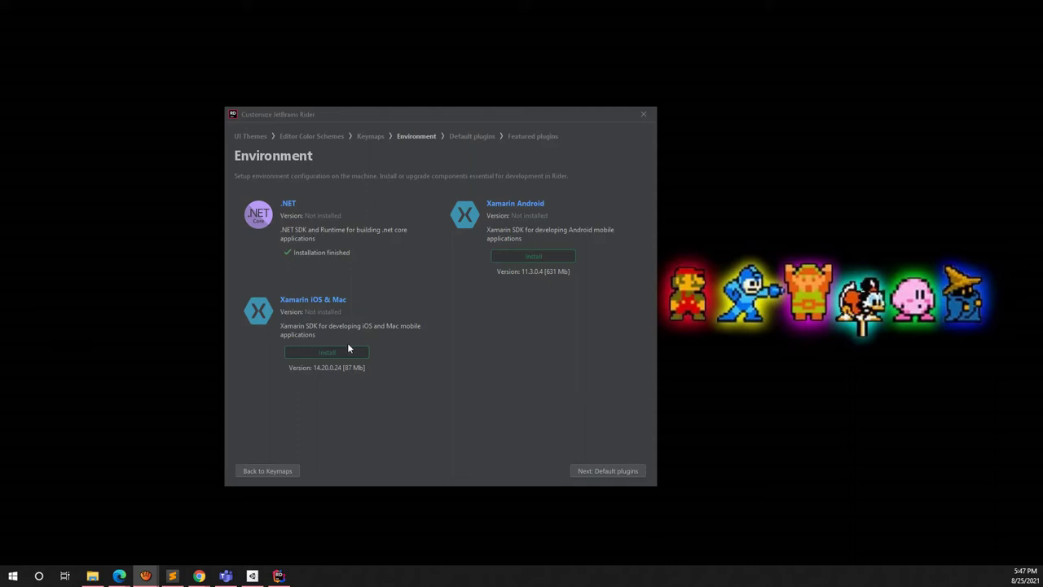
{"action": "left_click", "coordinate": [610, 471]}
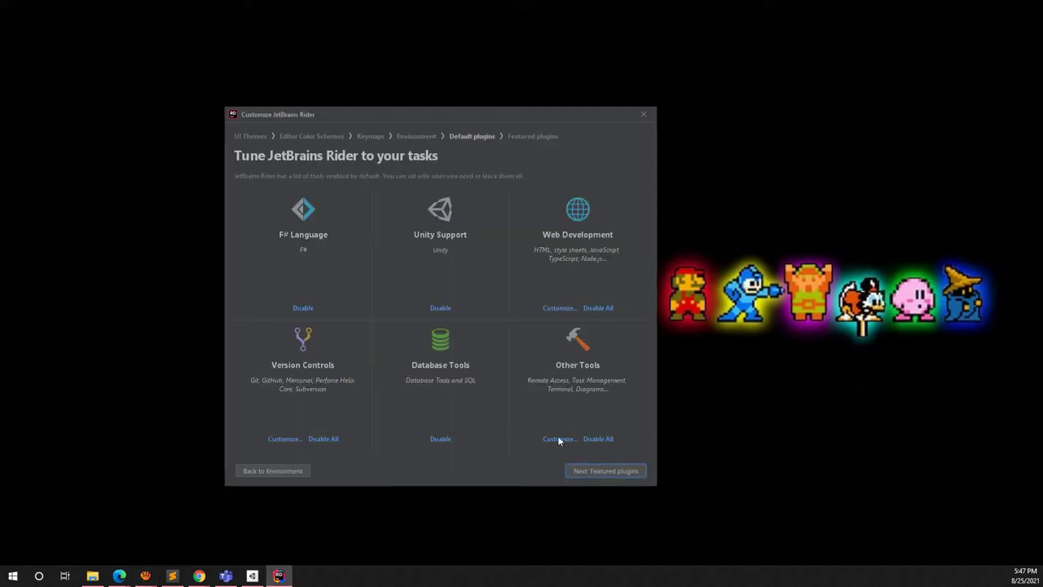
{"action": "left_click", "coordinate": [629, 477]}
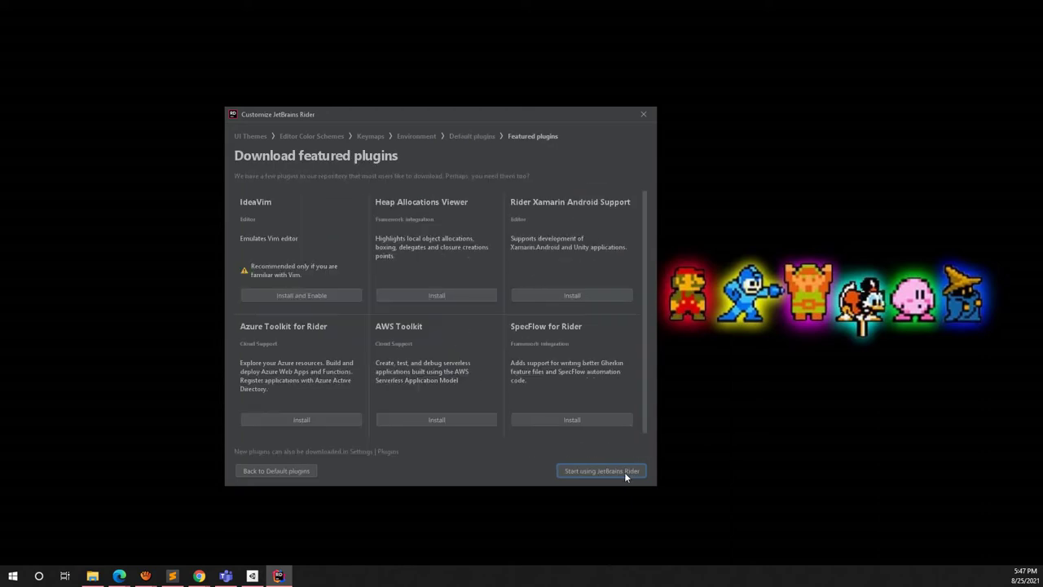
{"action": "left_click", "coordinate": [626, 473]}
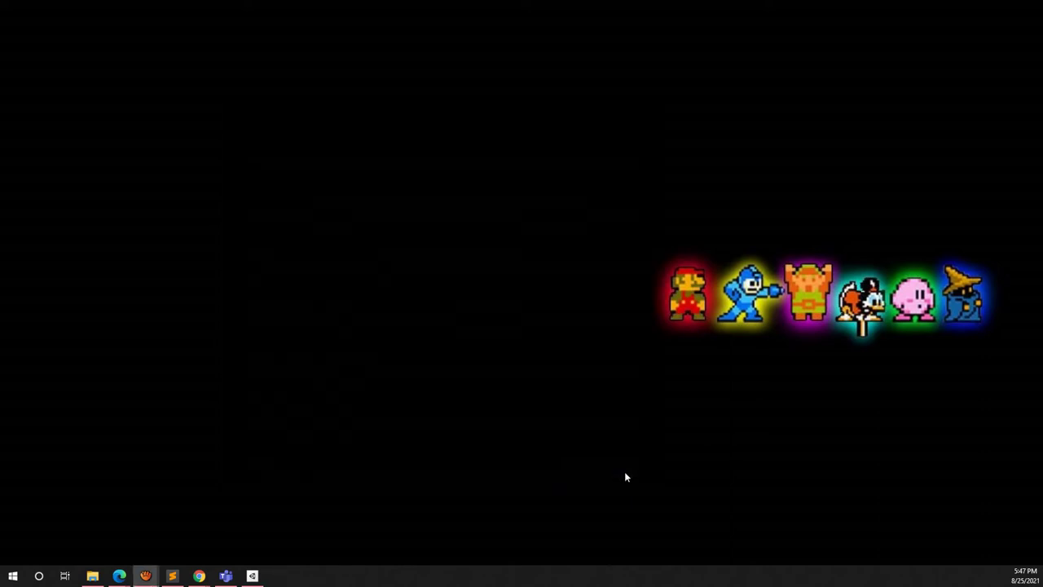